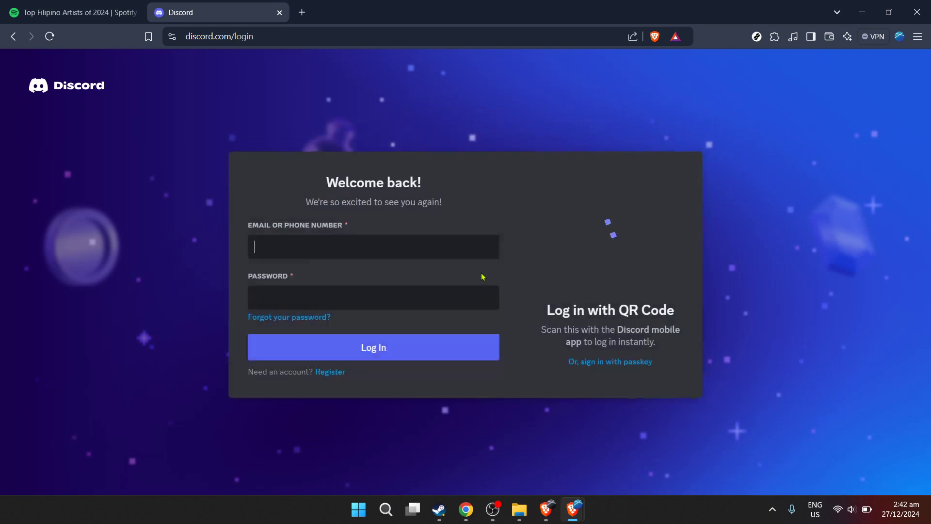
Log in to Discord using the saved account's autofilled email and password.
{"action": "left_click", "coordinate": [388, 253]}
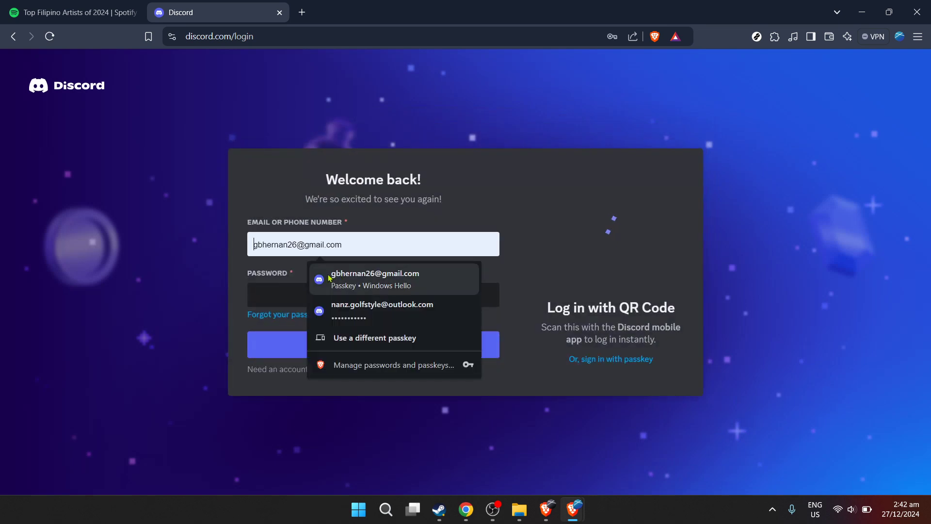
{"action": "left_click", "coordinate": [341, 315]}
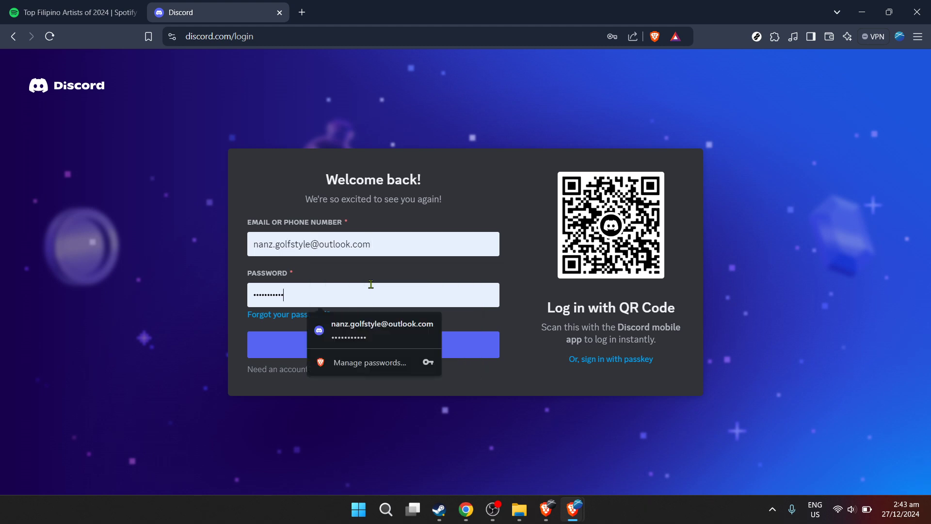
{"action": "left_click", "coordinate": [430, 240]}
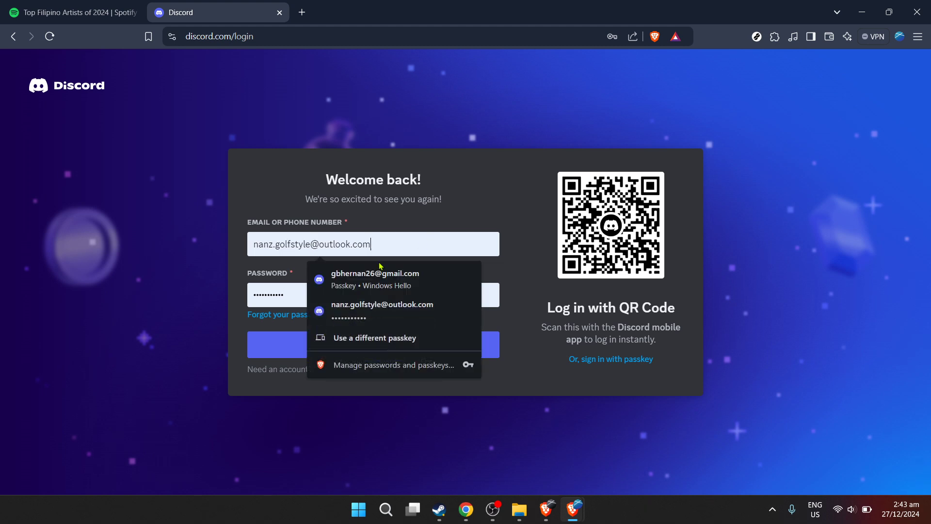
{"action": "left_click", "coordinate": [290, 294]}
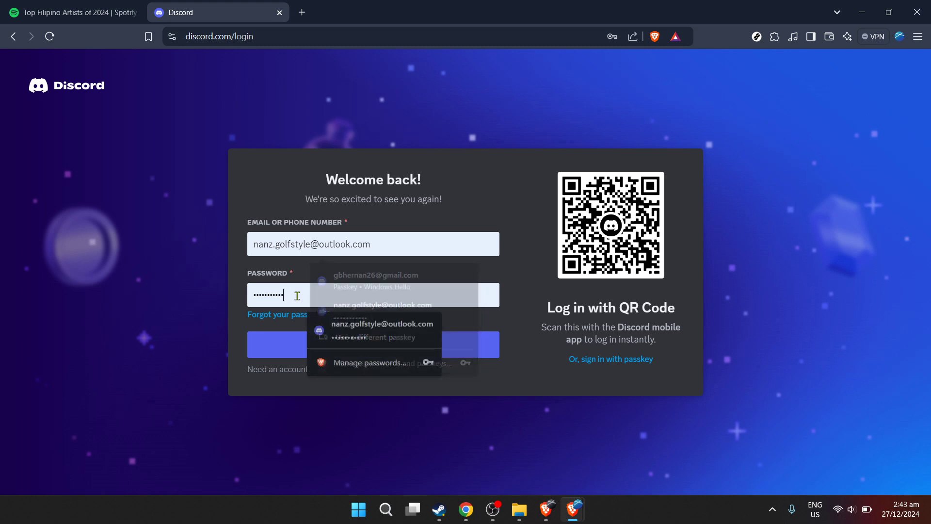
{"action": "left_click", "coordinate": [296, 341]}
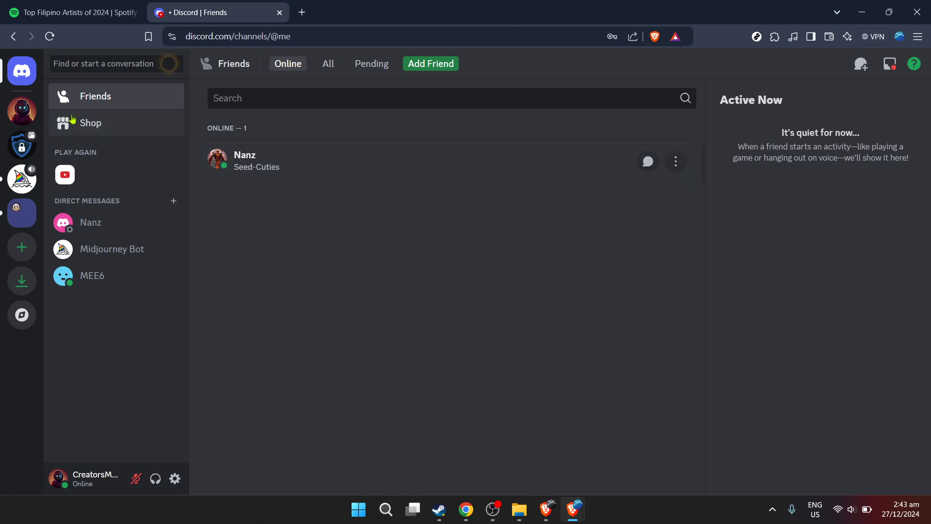
Open CreatorsMedia's server and bring up its Server Settings menu.
{"action": "left_click", "coordinate": [15, 114]}
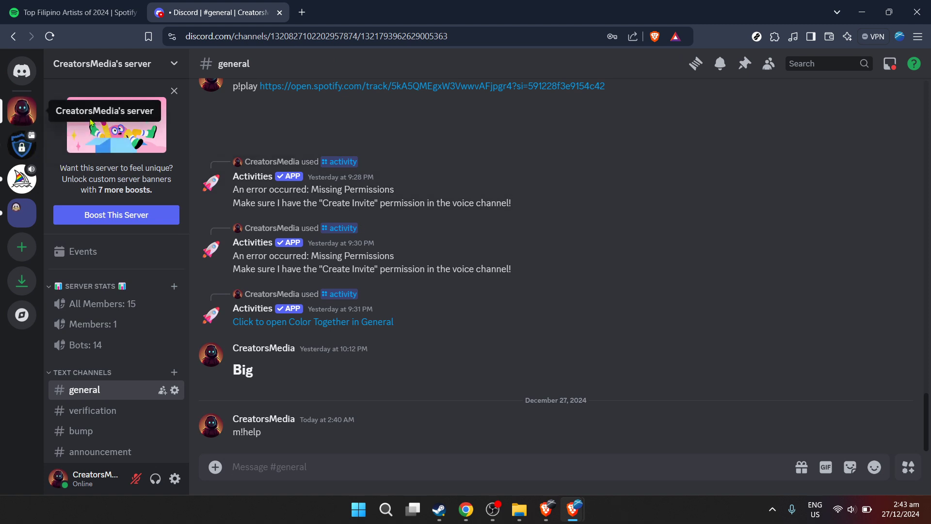
{"action": "right_click", "coordinate": [15, 119]}
{"action": "mouse_move", "coordinate": [88, 257]}
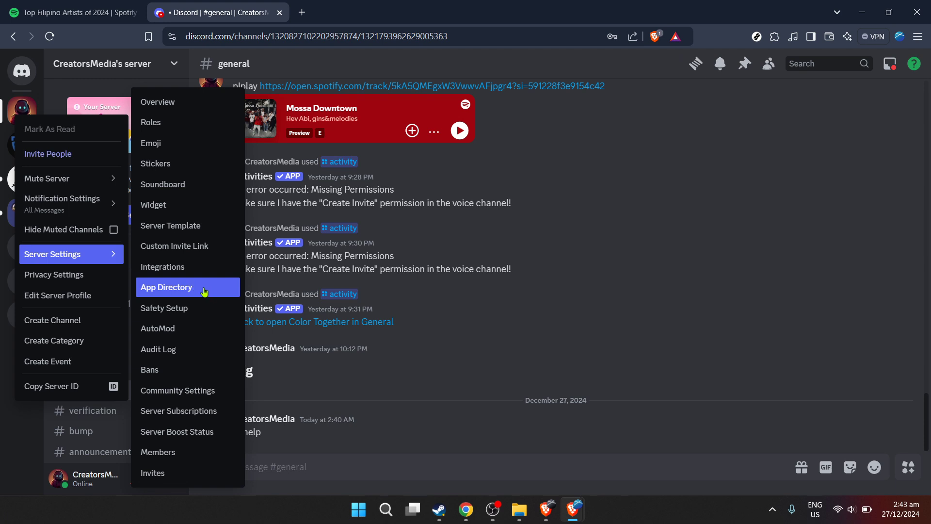
Search the server's App Directory for 'pancake'.
{"action": "left_click", "coordinate": [204, 291]}
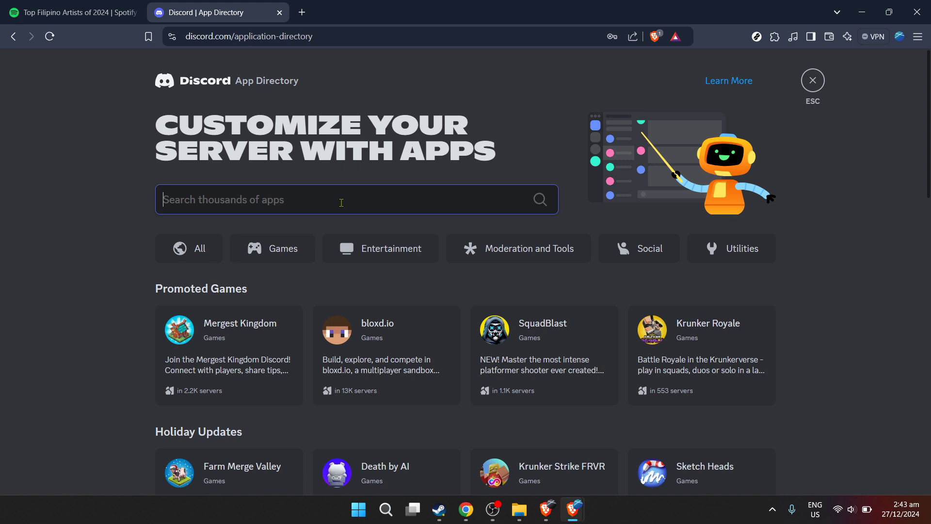
{"action": "type", "text": "p"}
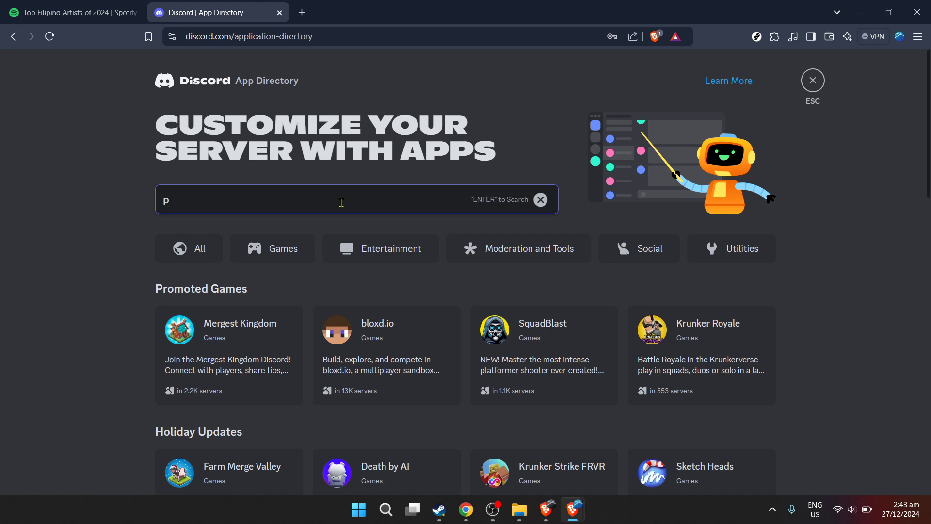
{"action": "type", "text": "ancake"}
{"action": "key", "text": "Return"}
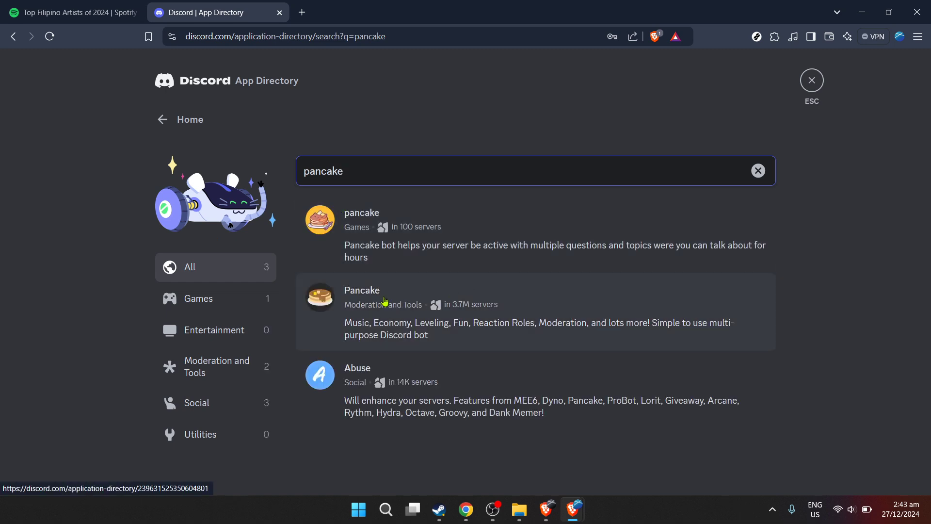
Add the Pancake app to CreatorsMedia's server and authorize its permissions.
{"action": "left_click", "coordinate": [402, 305]}
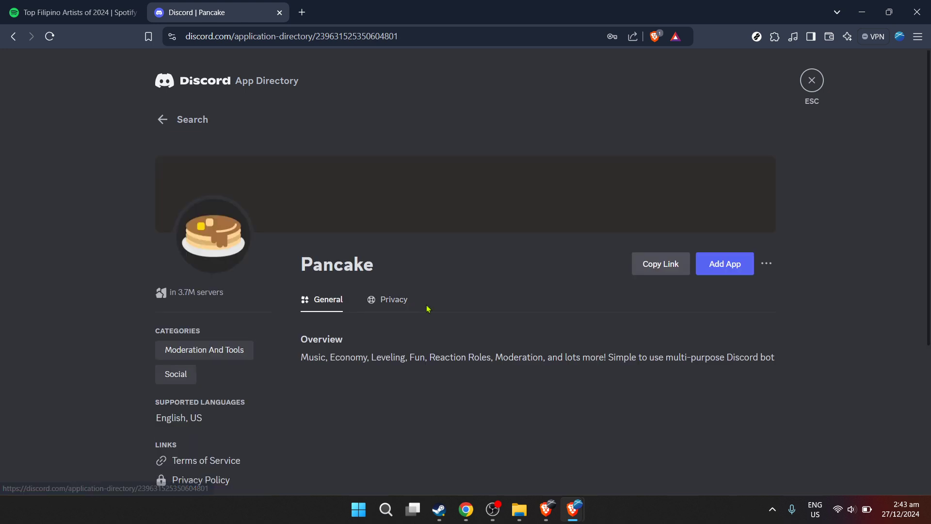
{"action": "left_click", "coordinate": [730, 264]}
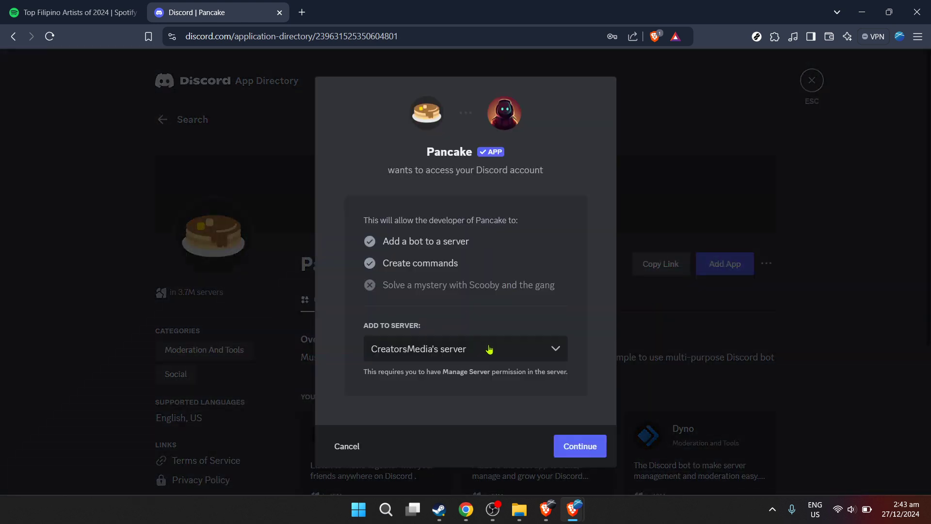
{"action": "left_click", "coordinate": [569, 445]}
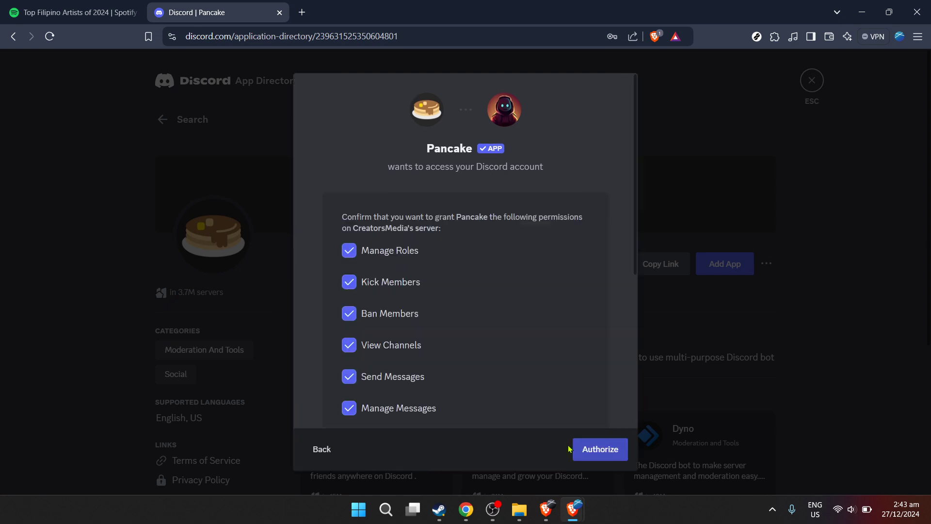
{"action": "left_click", "coordinate": [600, 450]}
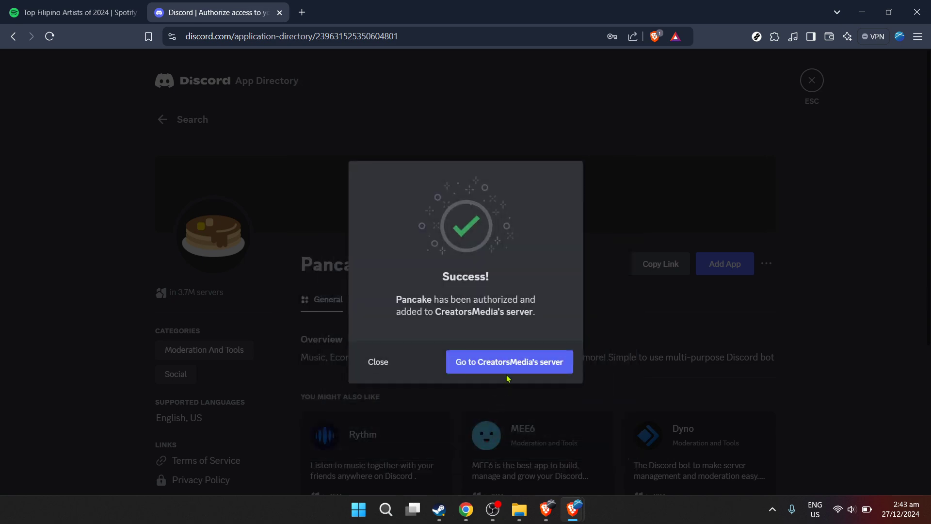
{"action": "left_click", "coordinate": [507, 372]}
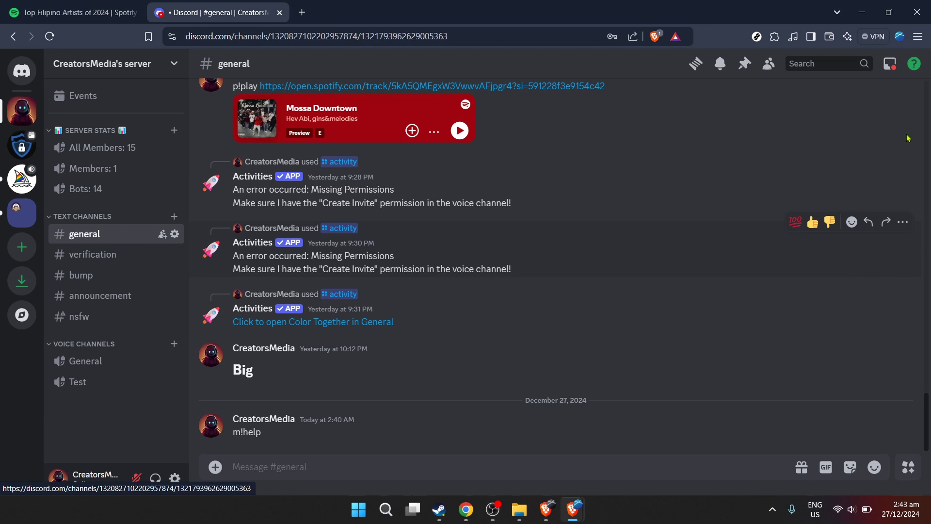
Find Pancake in the member list and view its profile card.
{"action": "left_click", "coordinate": [768, 65]}
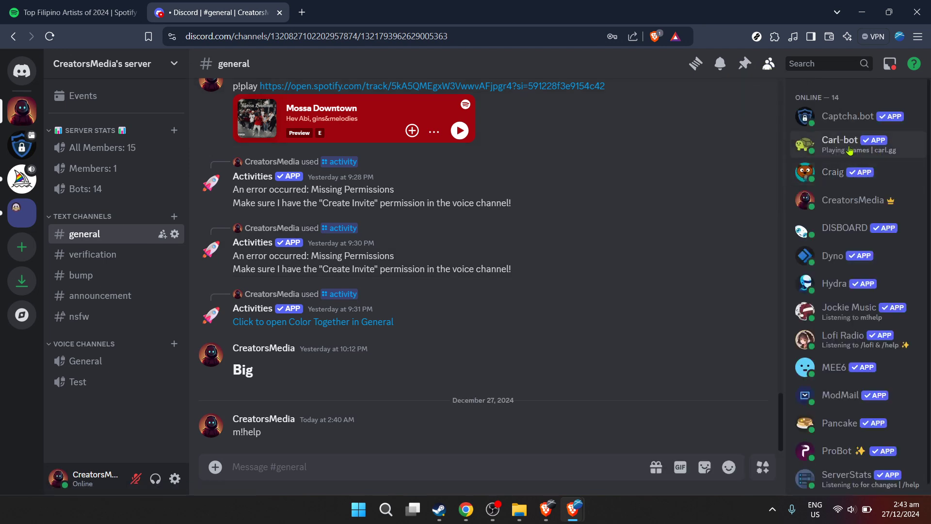
{"action": "scroll", "coordinate": [868, 266], "scroll_direction": "down", "scroll_amount": 1}
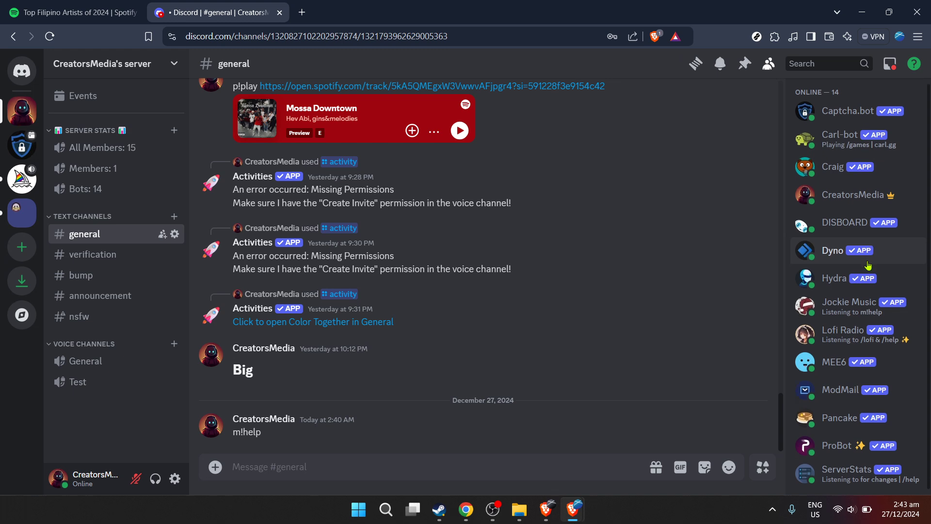
{"action": "scroll", "coordinate": [868, 266], "scroll_direction": "down", "scroll_amount": 1}
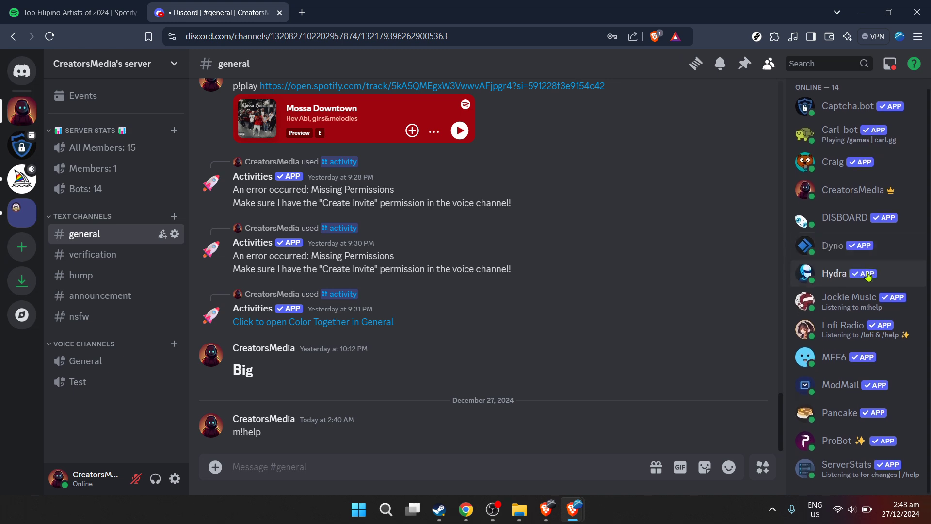
{"action": "left_click", "coordinate": [839, 412]}
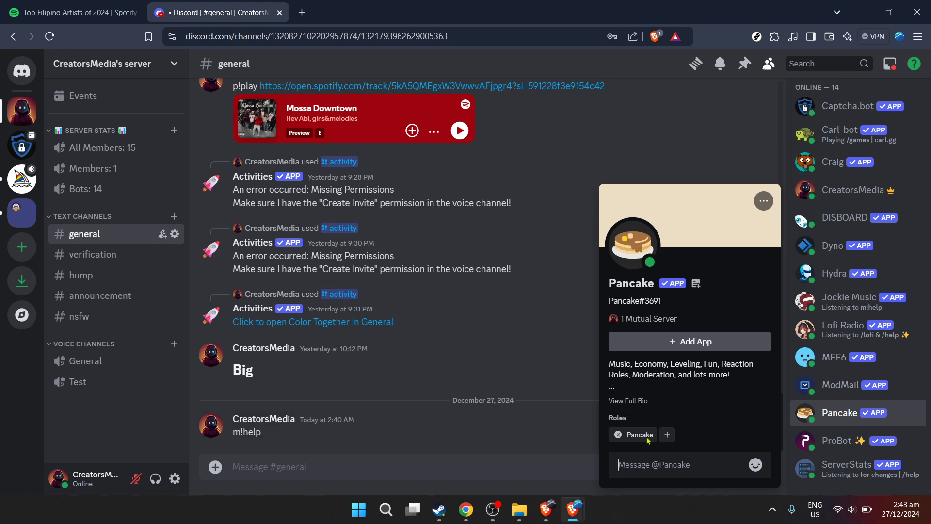
Re-add Pancake to CreatorsMedia's server, authorizing the listed permissions, and return to the server.
{"action": "left_click", "coordinate": [697, 342]}
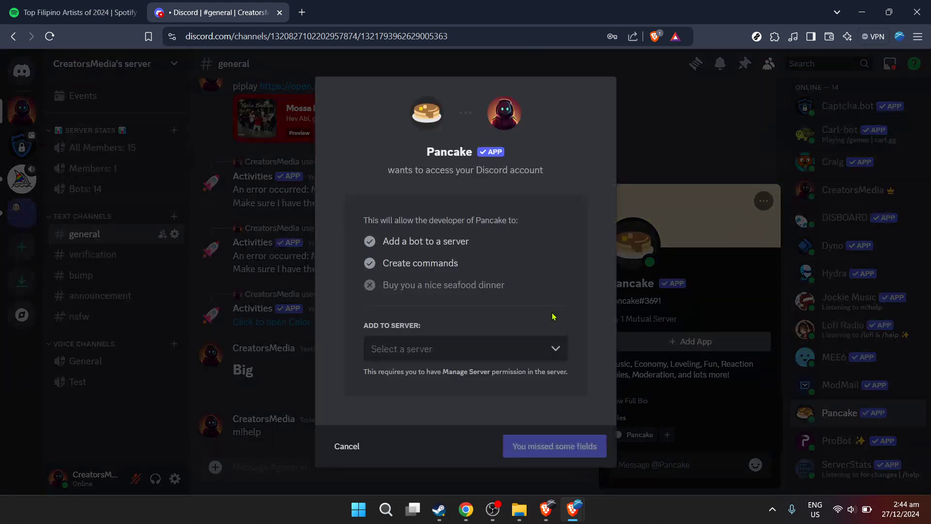
{"action": "left_click", "coordinate": [488, 358]}
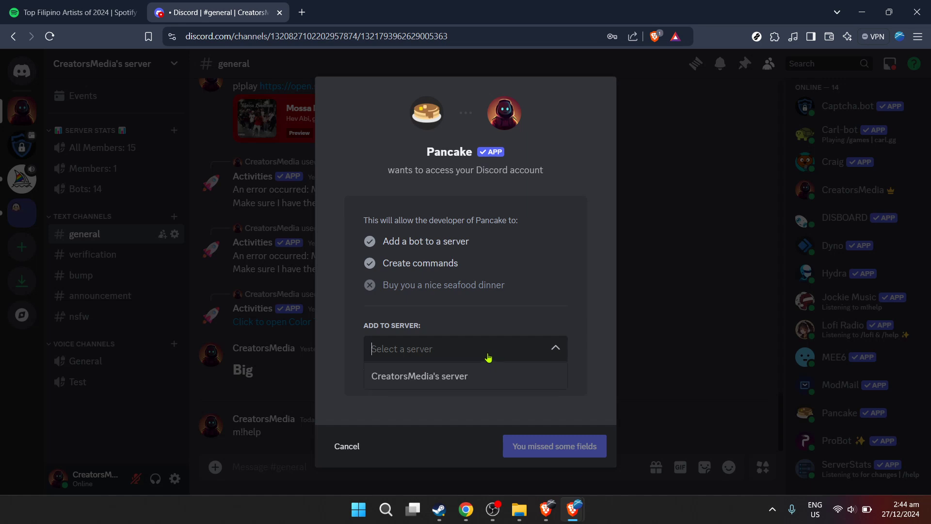
{"action": "left_click", "coordinate": [462, 381]}
{"action": "left_click", "coordinate": [563, 440]}
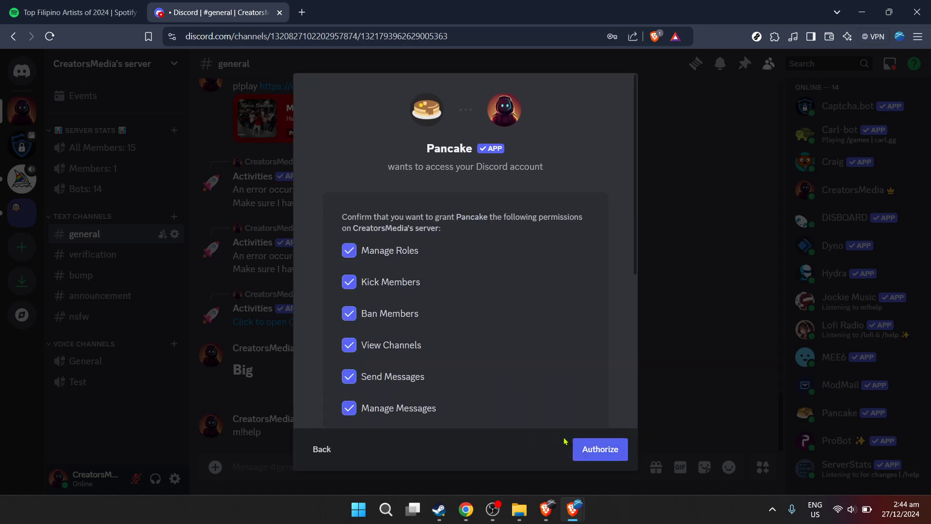
{"action": "left_click", "coordinate": [588, 447]}
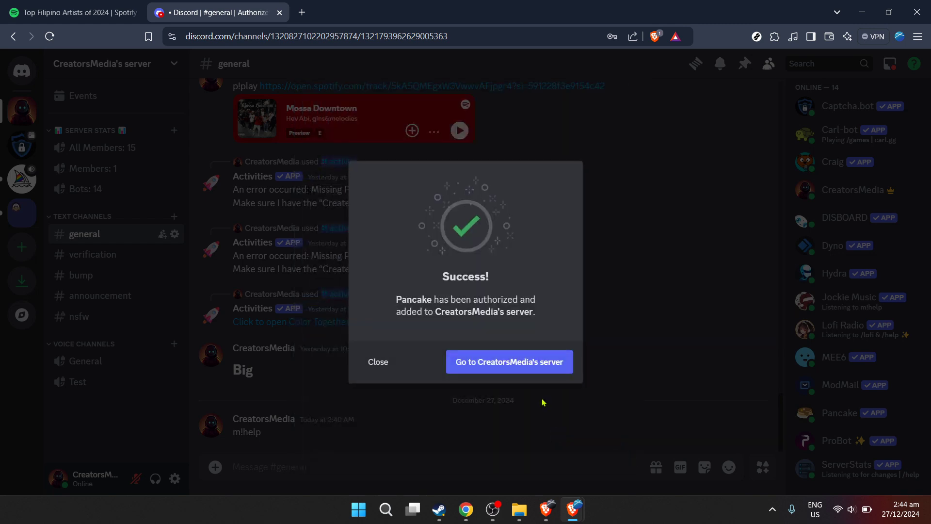
{"action": "left_click", "coordinate": [491, 364]}
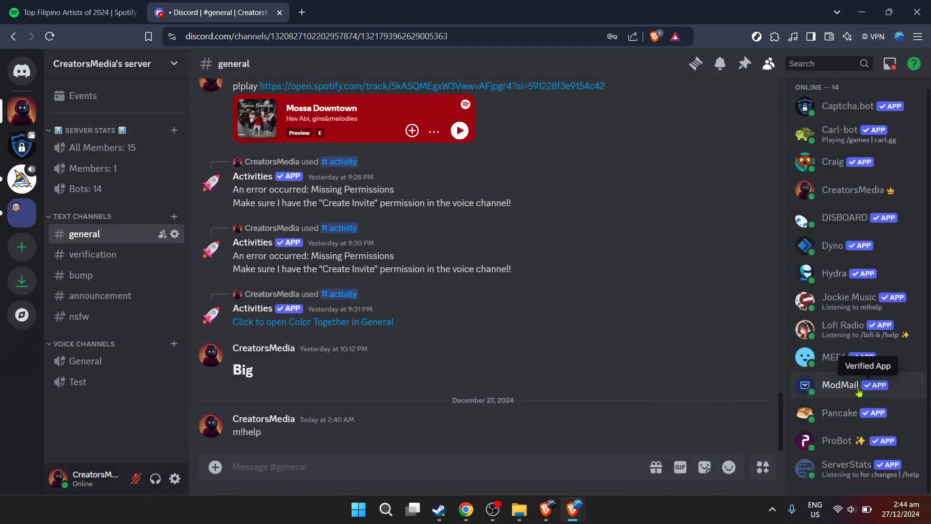
Browse the verification, bump, announcement and nsfw channels, then return to #general.
{"action": "left_click", "coordinate": [124, 256]}
{"action": "left_click", "coordinate": [107, 283]}
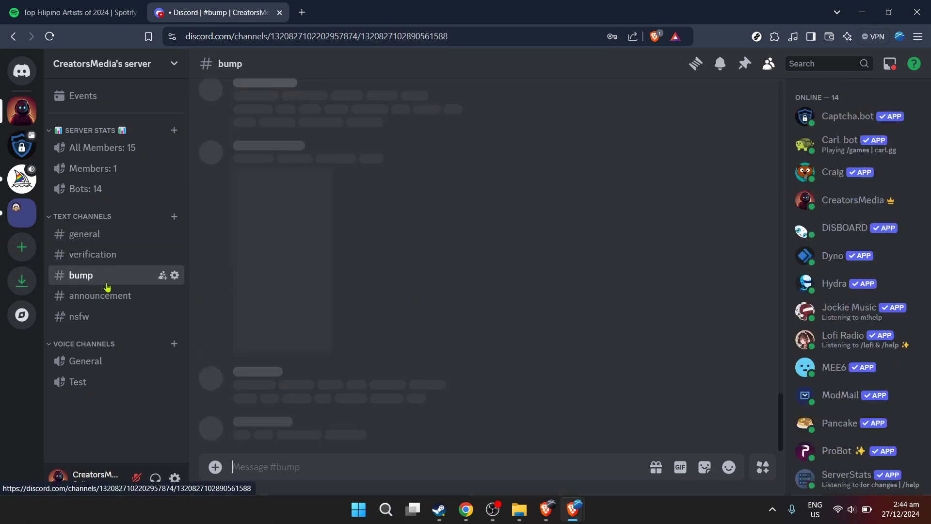
{"action": "left_click", "coordinate": [100, 297]}
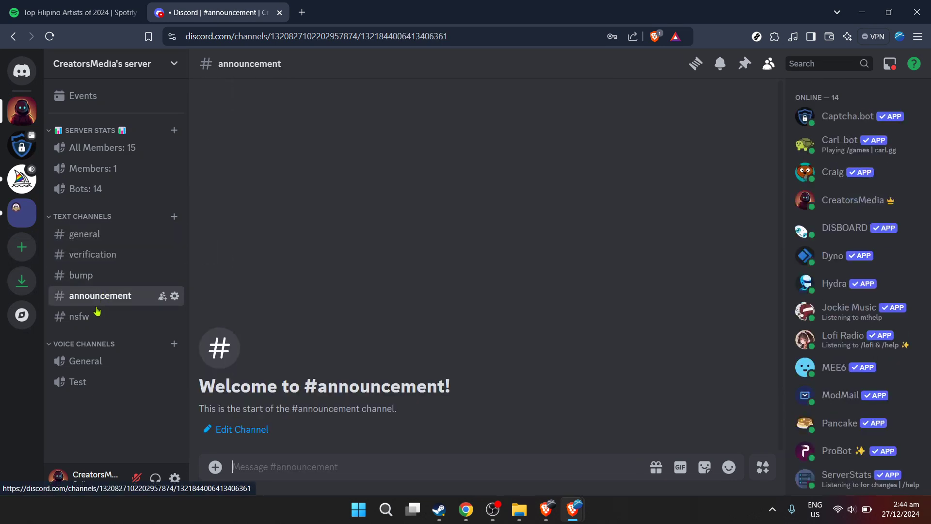
{"action": "left_click", "coordinate": [90, 320]}
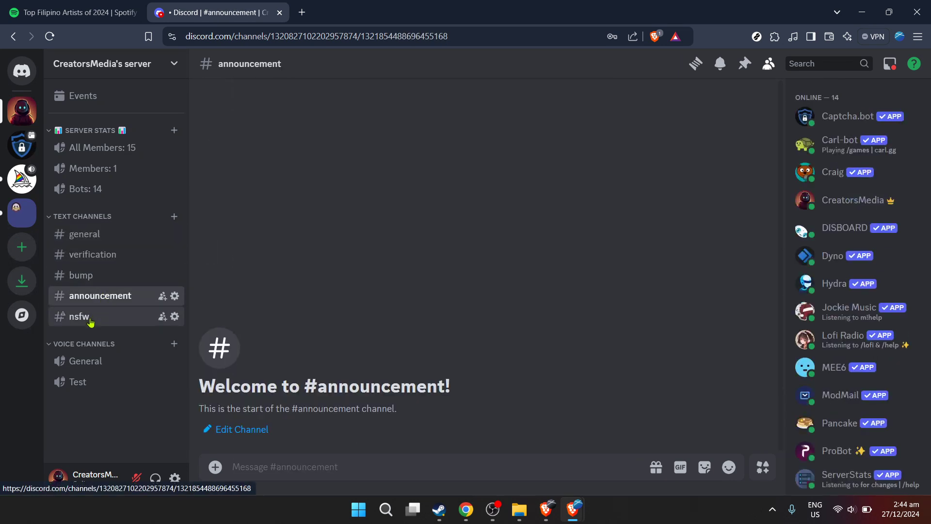
{"action": "left_click", "coordinate": [99, 236]}
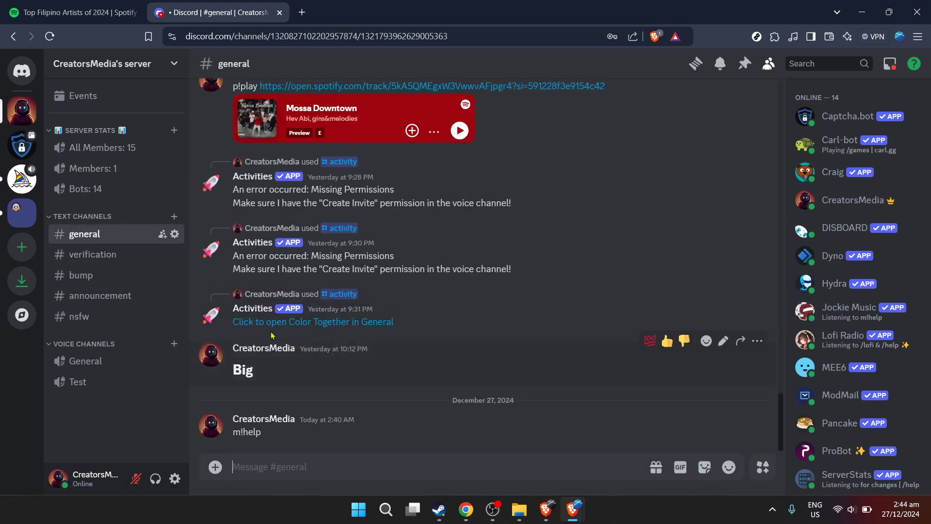
Scroll through #general's message history back to the welcome checklist.
{"action": "scroll", "coordinate": [518, 387], "scroll_direction": "up", "scroll_amount": 4}
{"action": "scroll", "coordinate": [532, 385], "scroll_direction": "up", "scroll_amount": 5}
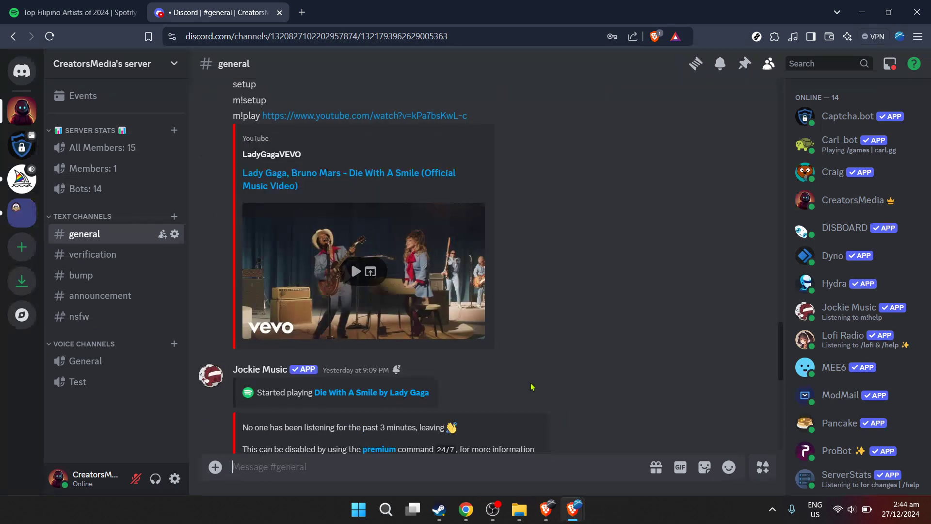
{"action": "scroll", "coordinate": [533, 386], "scroll_direction": "up", "scroll_amount": 15}
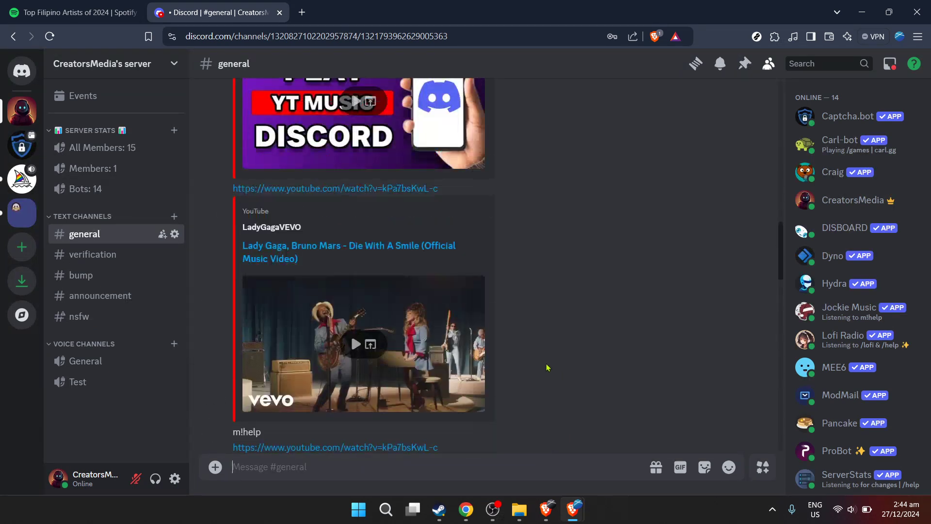
{"action": "scroll", "coordinate": [548, 358], "scroll_direction": "down", "scroll_amount": 12}
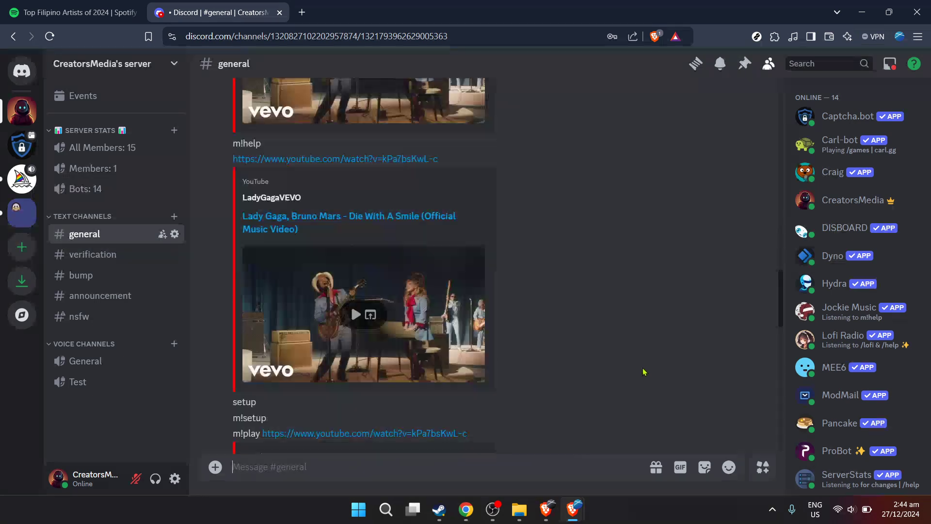
{"action": "scroll", "coordinate": [644, 358], "scroll_direction": "up", "scroll_amount": 10}
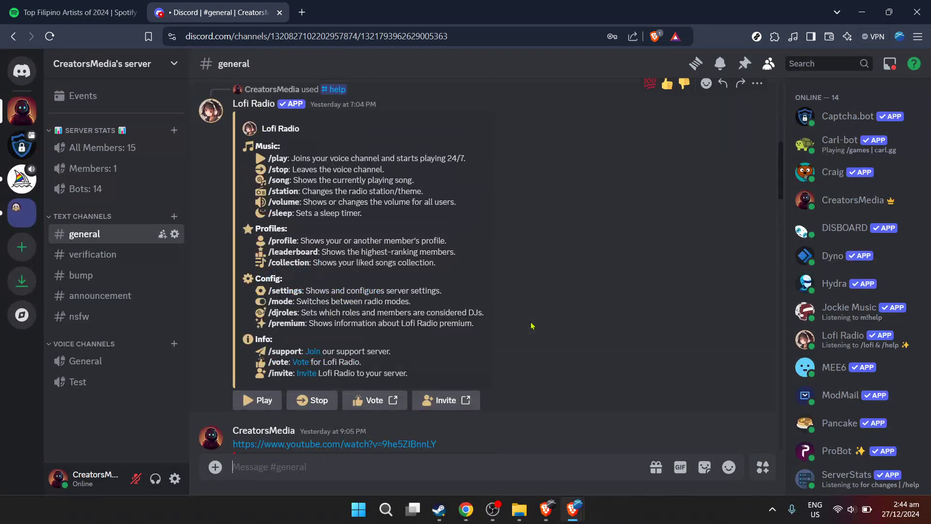
{"action": "scroll", "coordinate": [530, 325], "scroll_direction": "up", "scroll_amount": 8}
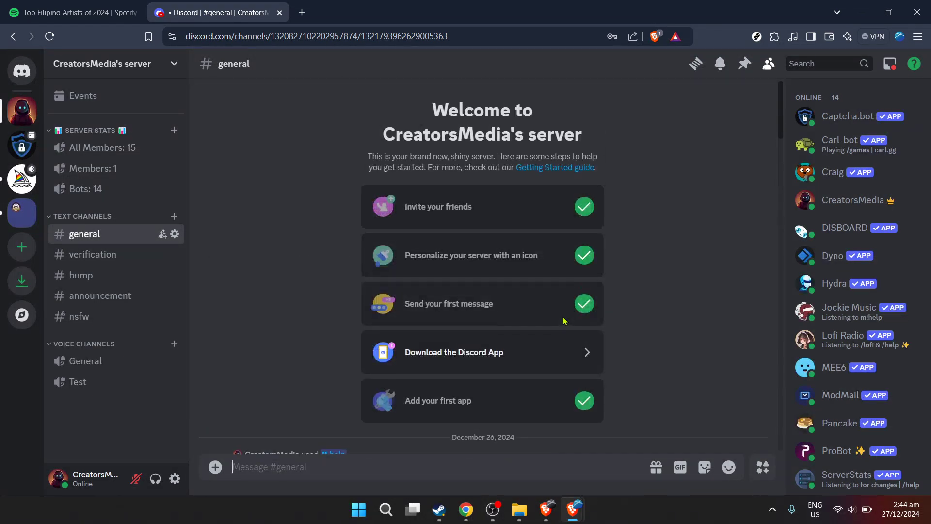
{"action": "scroll", "coordinate": [564, 322], "scroll_direction": "down", "scroll_amount": 2}
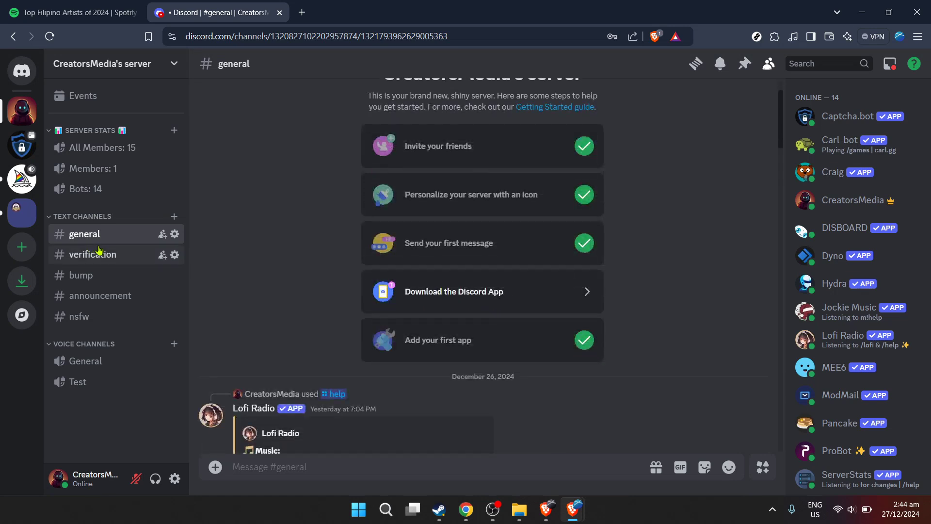
{"action": "left_click", "coordinate": [857, 423]}
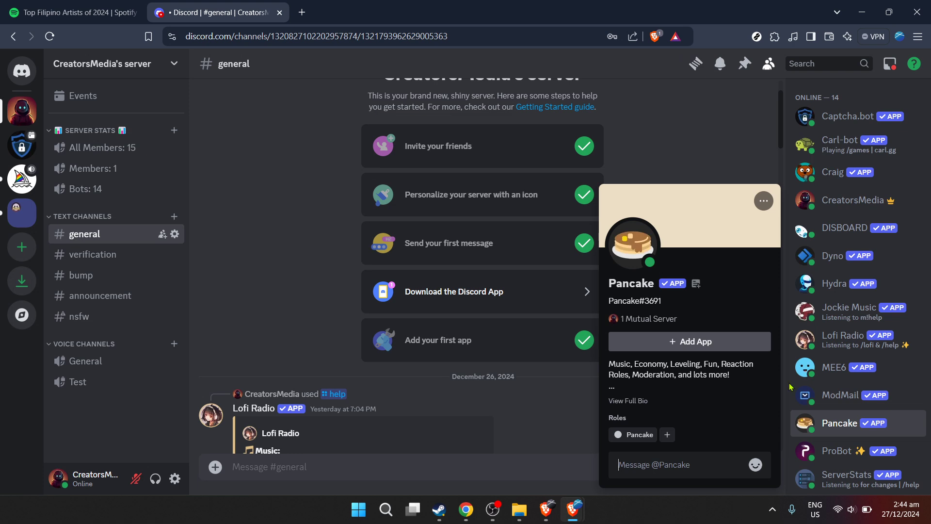